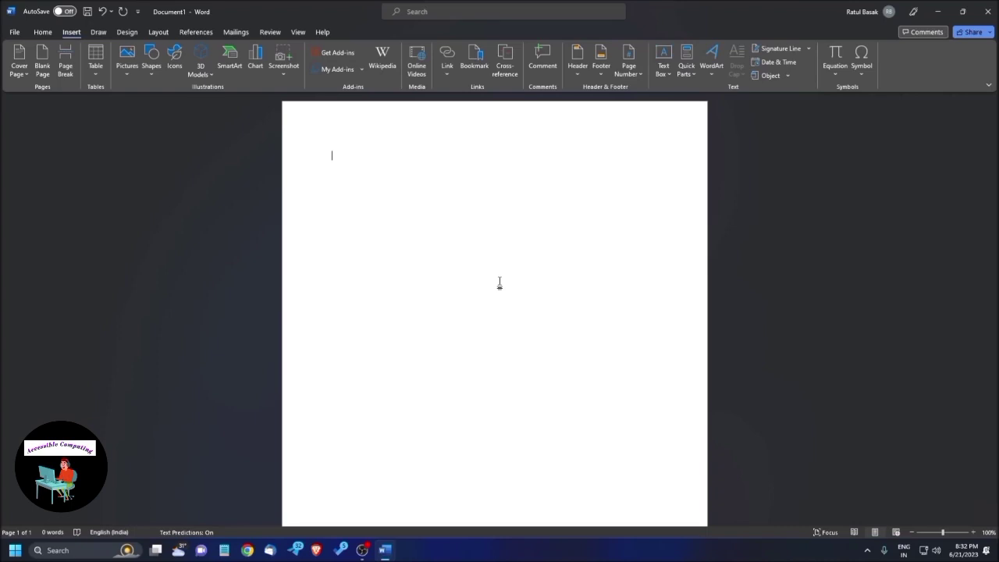
# Step: Use keyboard KeyTips to open the Table dropdown on the Insert tab
pyautogui.press('alt')
pyautogui.press('alt')
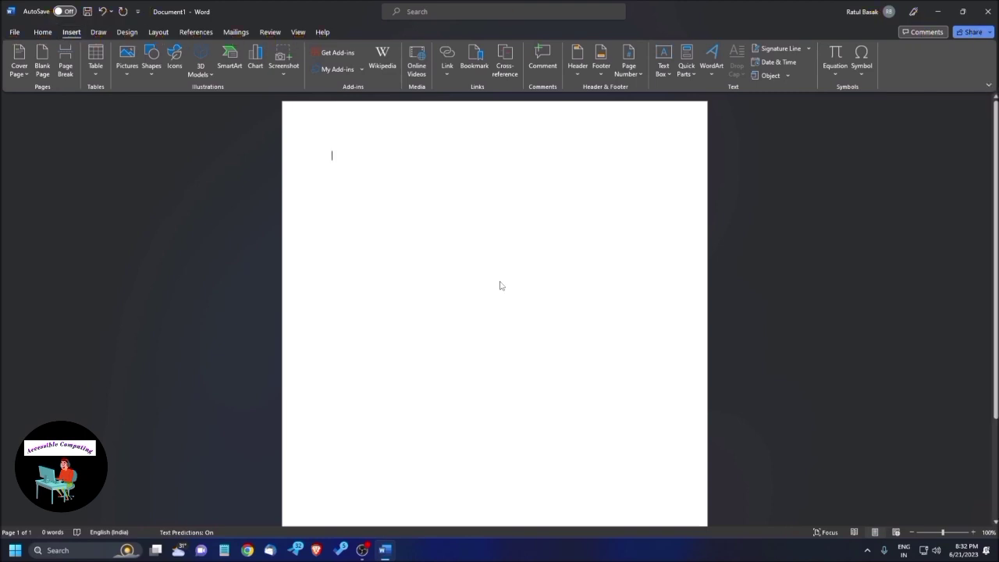
pyautogui.press('alt')
pyautogui.press('Right')
pyautogui.press('Left')
pyautogui.press('Tab')
pyautogui.press('Tab')
pyautogui.press('Tab')
pyautogui.press('Tab')
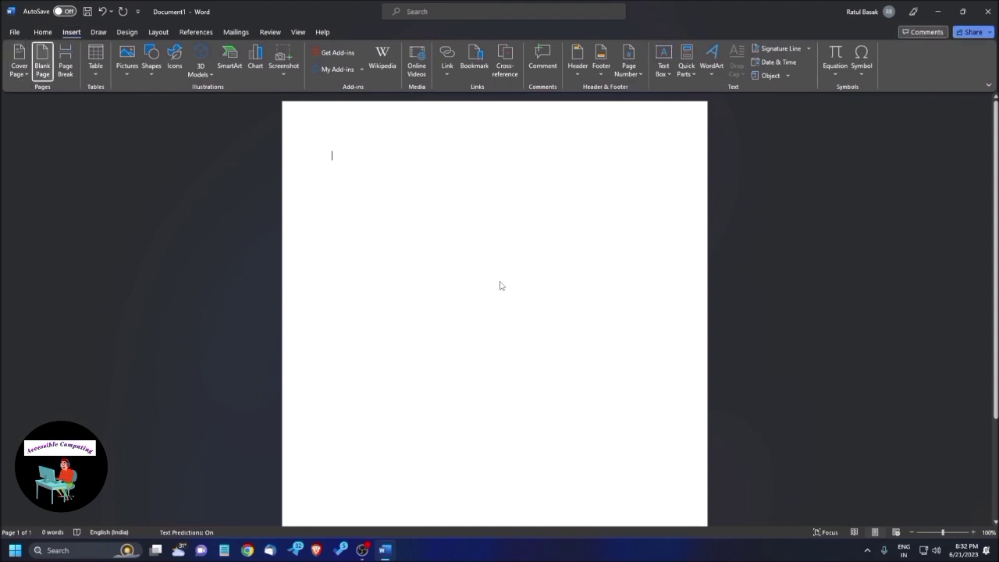
pyautogui.press('Tab')
pyautogui.press('Tab')
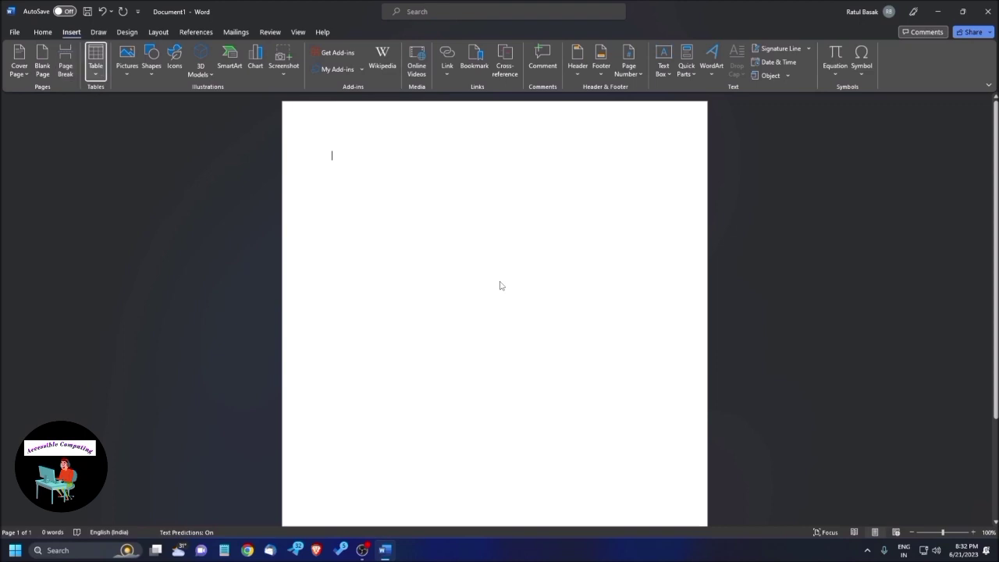
pyautogui.press('Return')
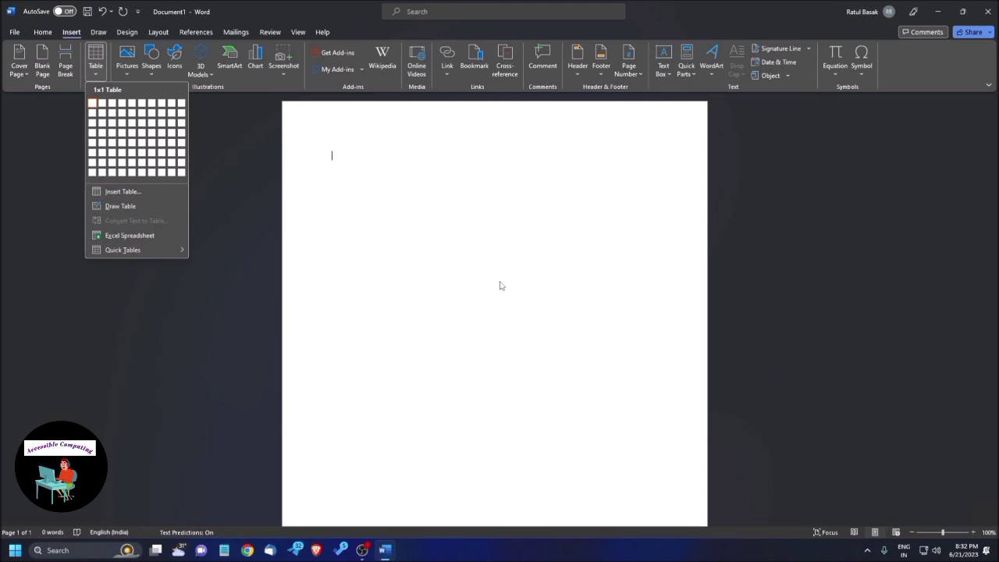
# Step: Choose Insert Table... from the Table dropdown to open the table-size dialog
pyautogui.press('Tab')
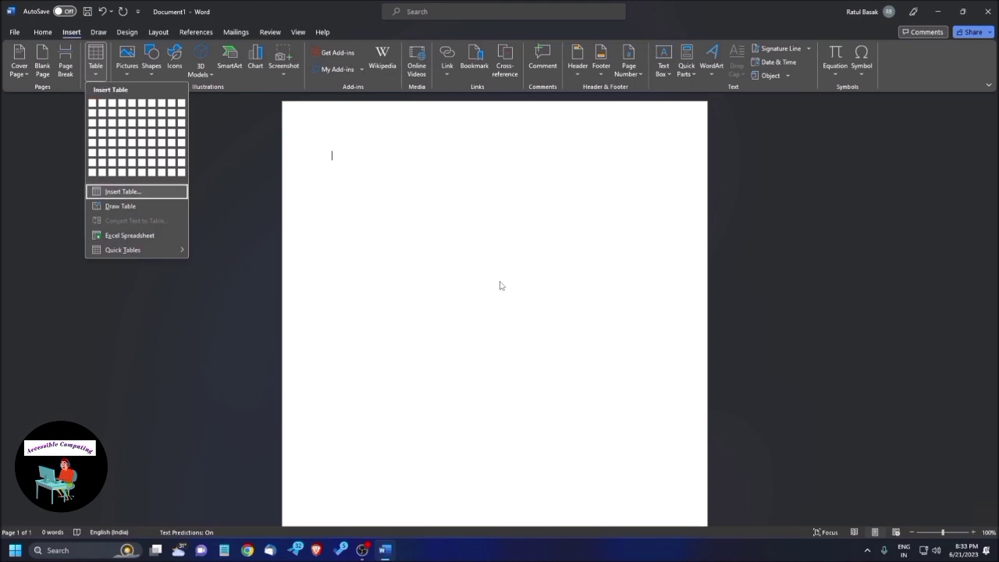
pyautogui.press('Return')
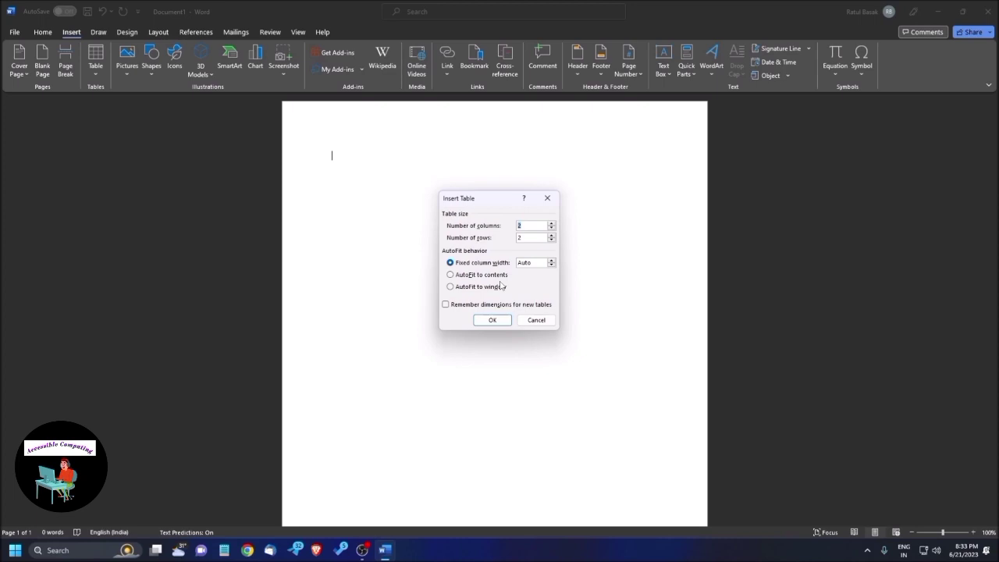
# Step: Set 3 rows with 2 columns in the Insert Table dialog and insert the table
pyautogui.press('Tab')
pyautogui.press('Tab')
pyautogui.press('Tab')
pyautogui.press('Tab')
pyautogui.press('Tab')
pyautogui.press('Return')
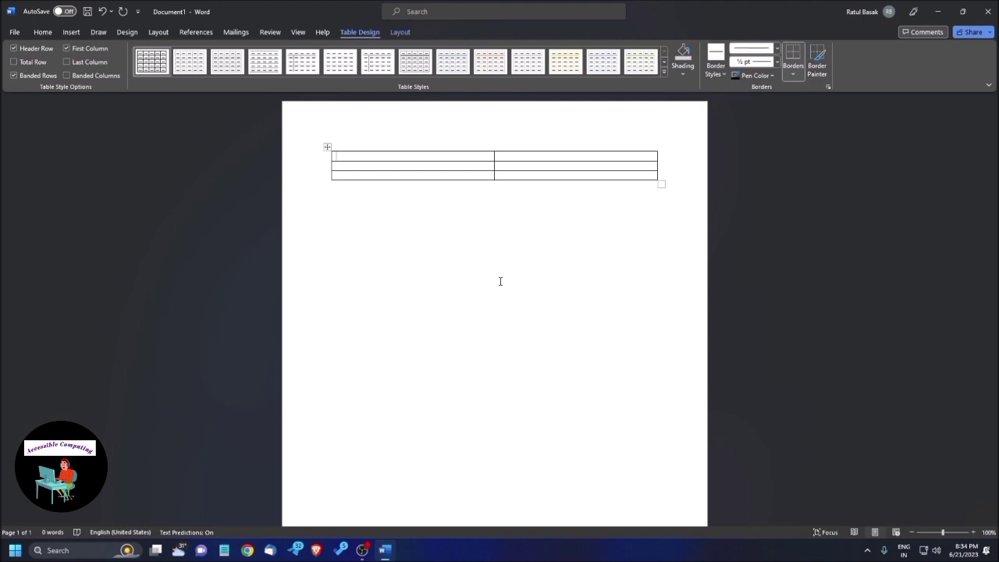
# Step: Type the header row 'Item' and 'Price', then enter 'TWS' at 2959 in the second row
pyautogui.click(500, 281)
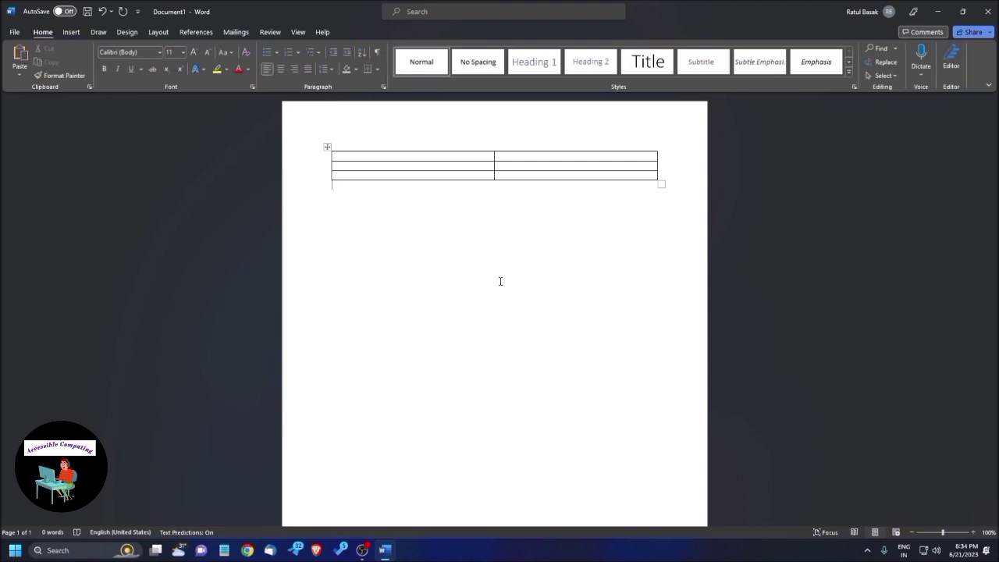
pyautogui.hotkey('ctrl', 'Home')
pyautogui.write('Item')
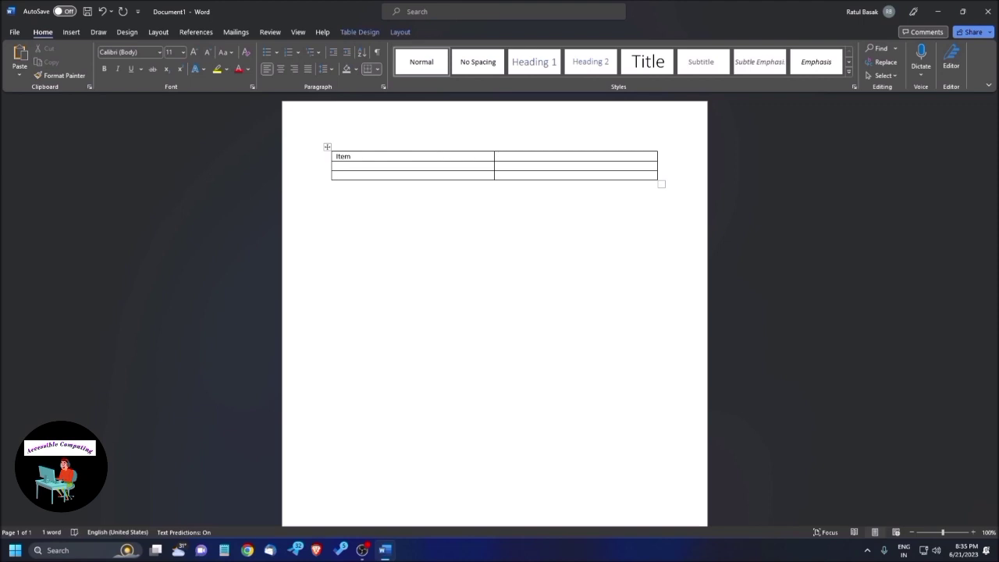
pyautogui.hotkey('shift', 'Tab')
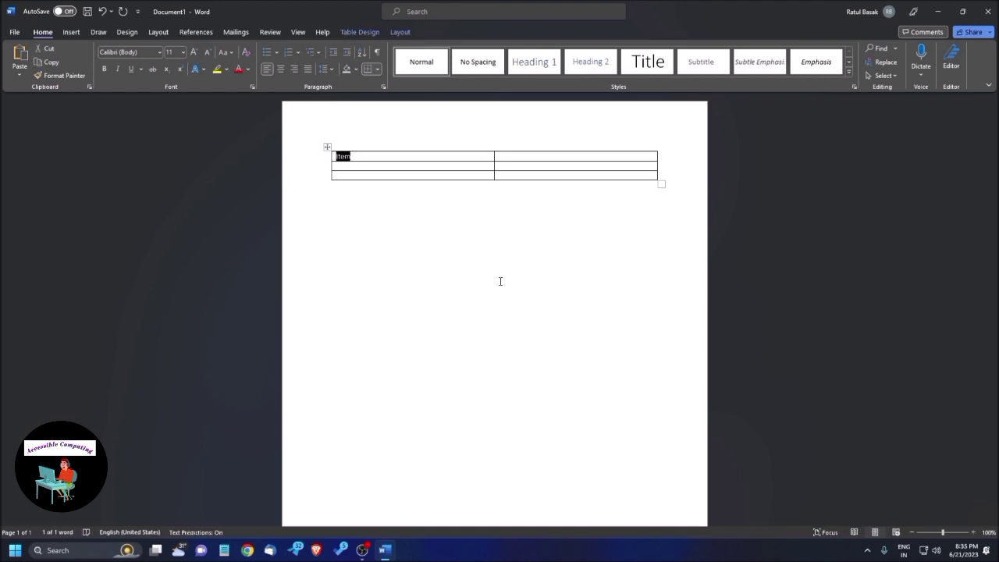
pyautogui.press('Tab')
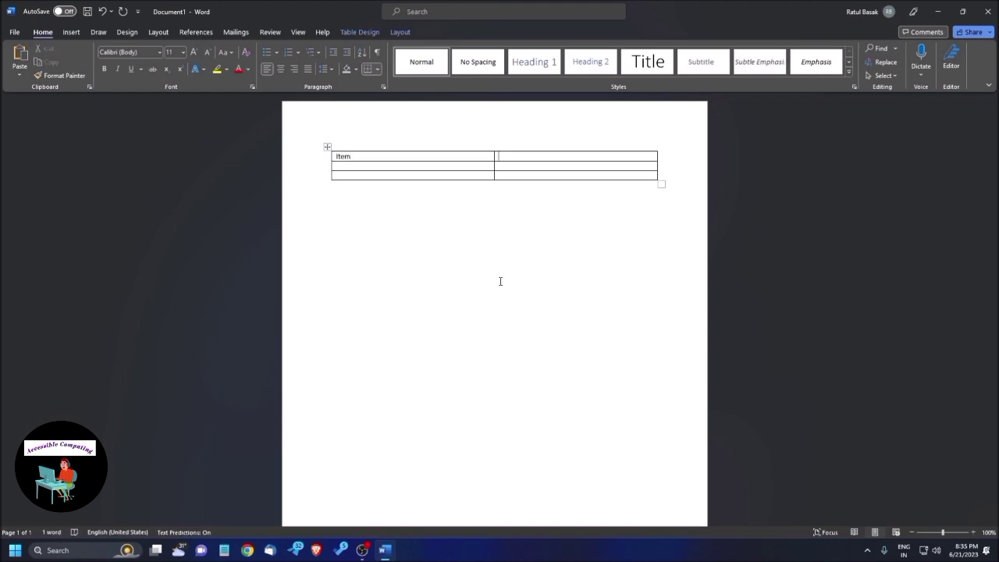
pyautogui.write('Price')
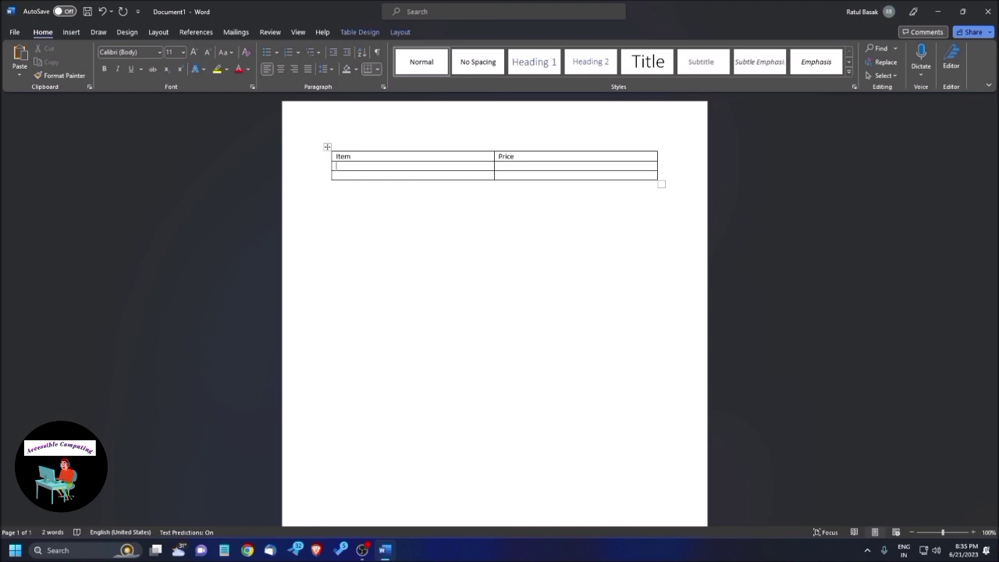
pyautogui.write('TWS')
pyautogui.write('2959')
# Step: Enter 'Headphone' with price 599 in the table's third row
pyautogui.click(337, 175)
pyautogui.write('Headphone')
pyautogui.press('Tab')
pyautogui.write('599')
pyautogui.click(510, 165)
# Step: Insert an empty column to the right of Price from the Price cell's context menu
pyautogui.hotkey('shift', 'F10')
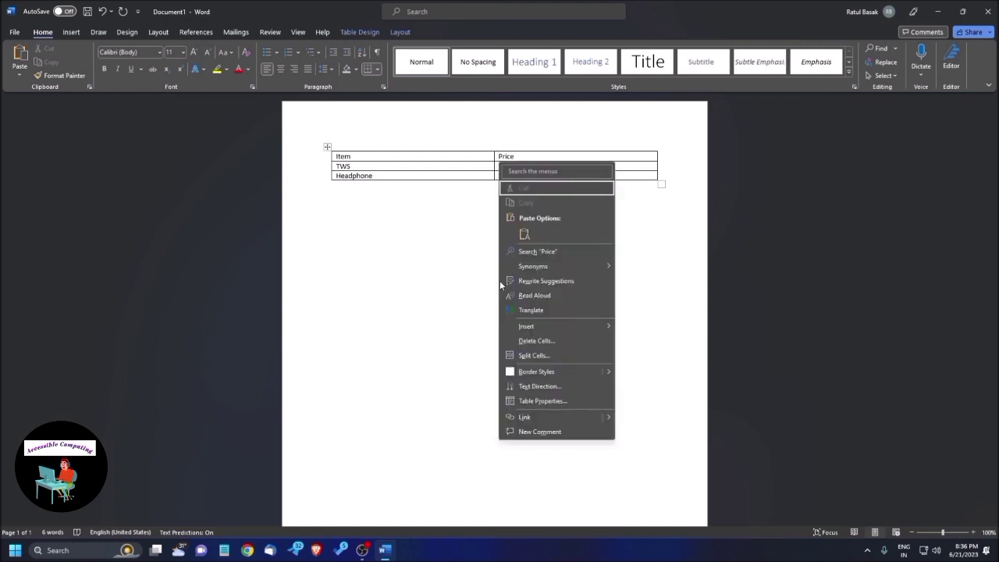
pyautogui.press('Down')
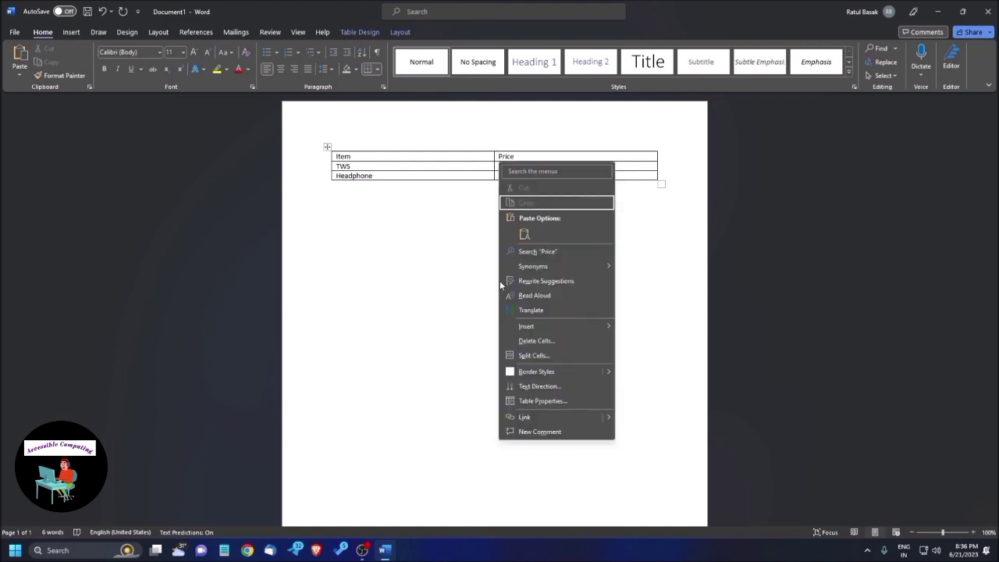
pyautogui.press('Down')
pyautogui.press('Down')
pyautogui.press('Down')
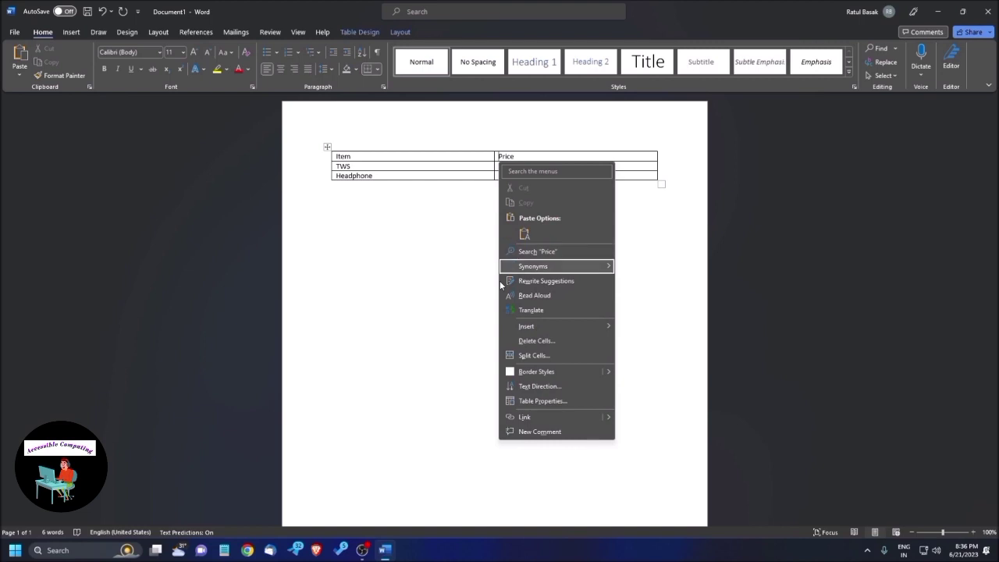
pyautogui.press('Down')
pyautogui.press('Down')
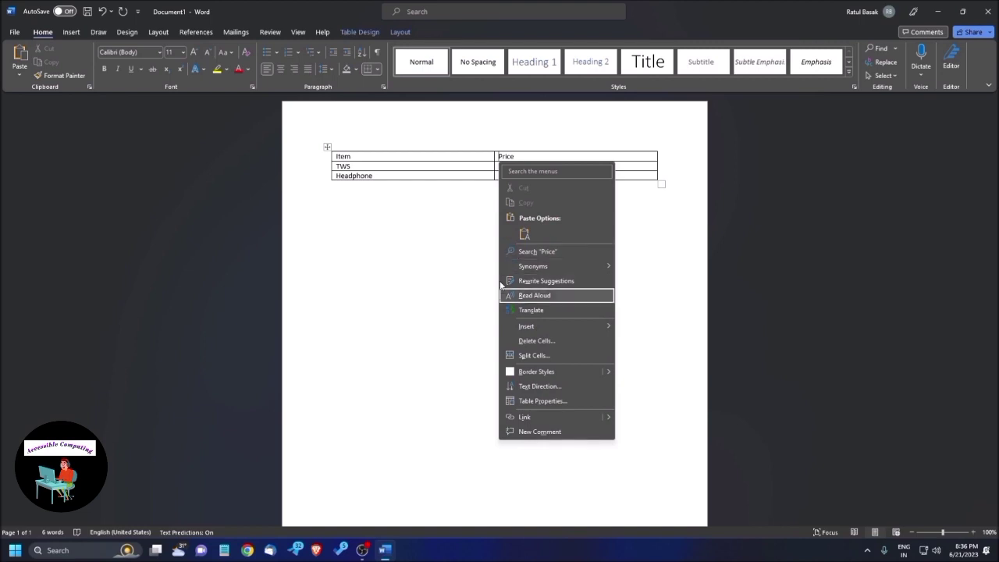
pyautogui.press('Down')
pyautogui.press('Down')
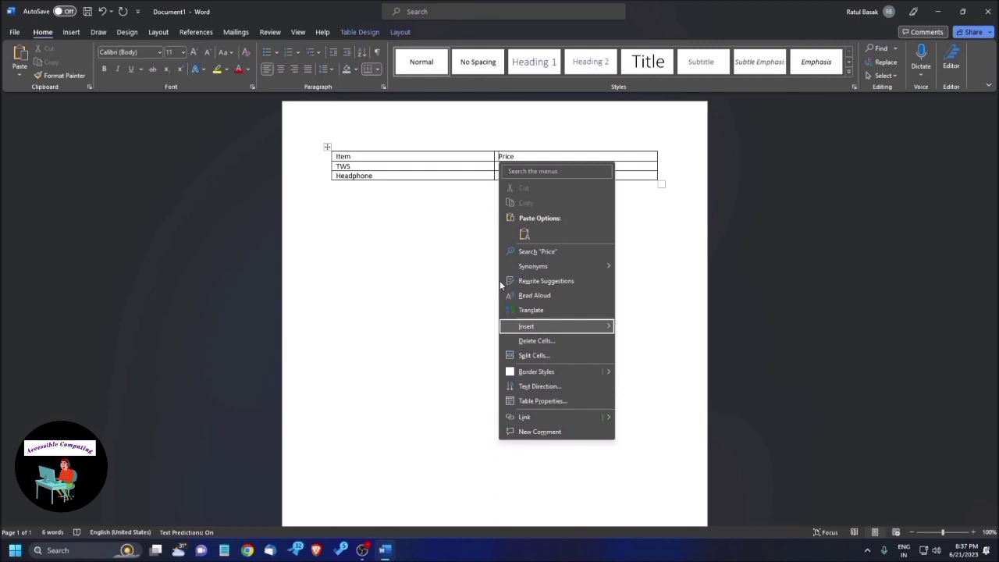
pyautogui.press('Right')
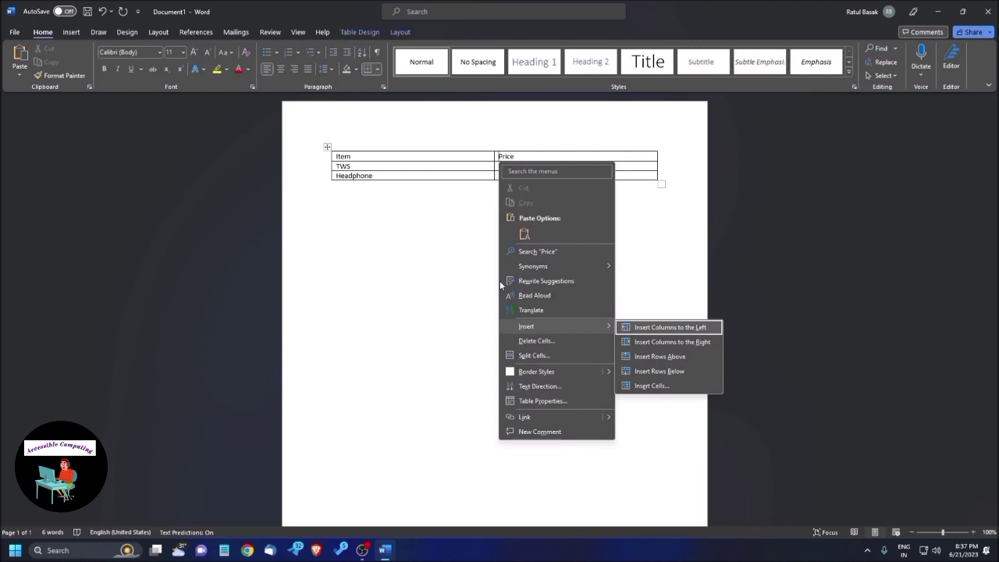
pyautogui.press('Down')
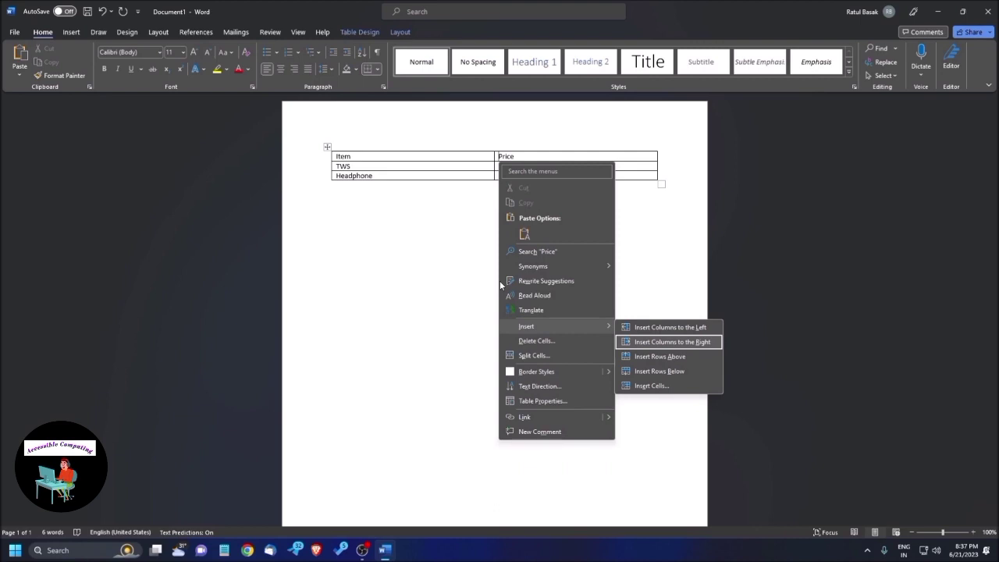
pyautogui.press('Down')
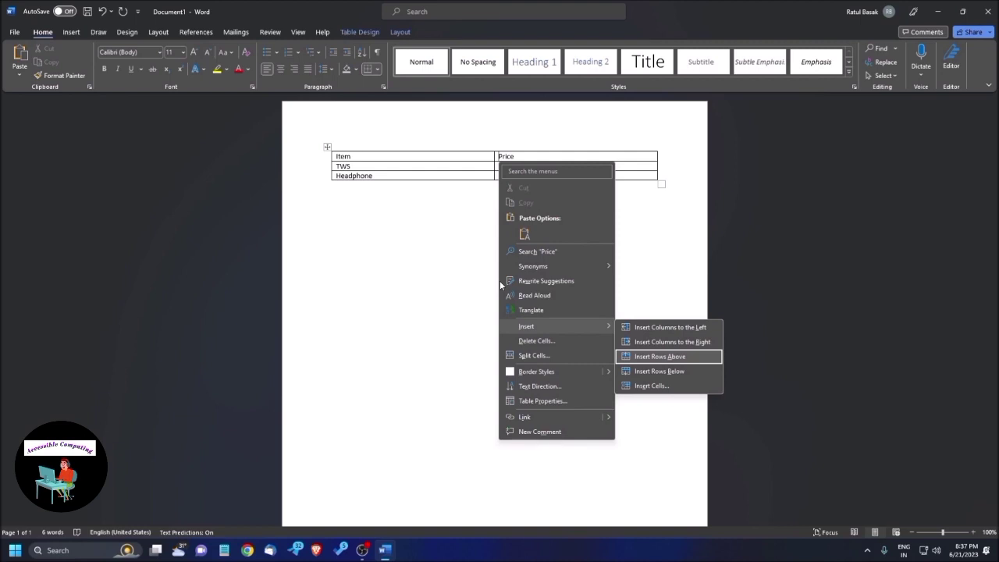
pyautogui.press('Down')
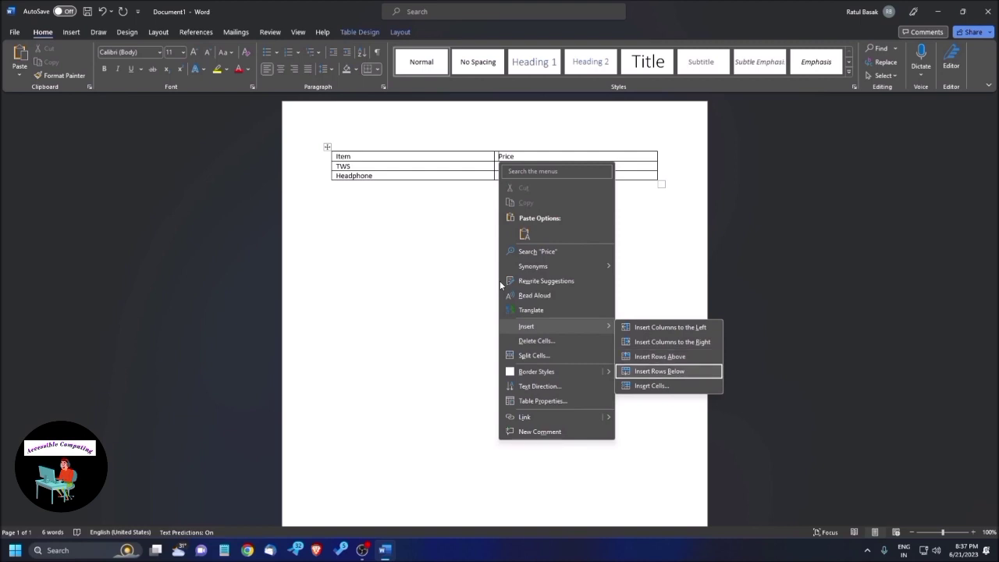
pyautogui.press('Down')
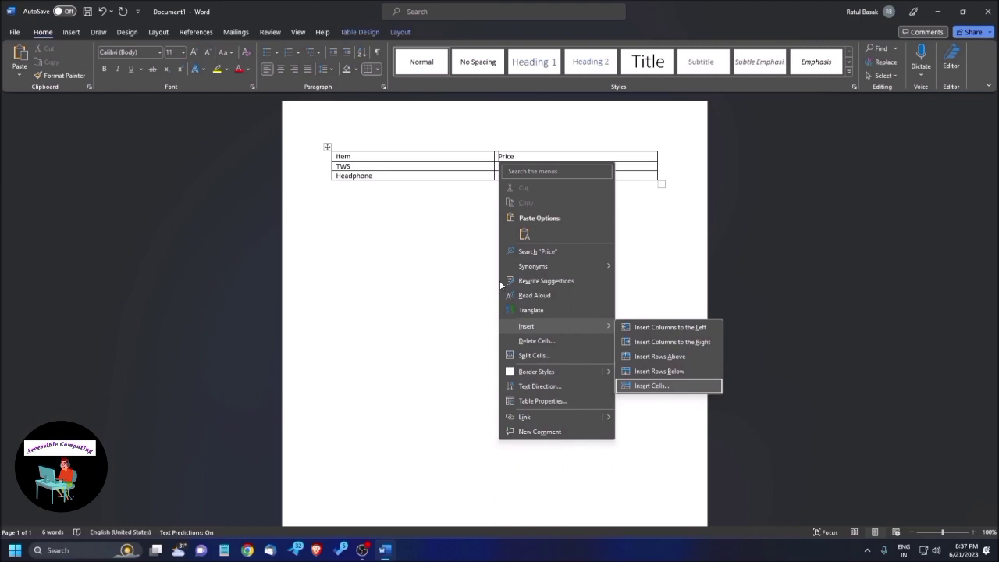
pyautogui.press('Down')
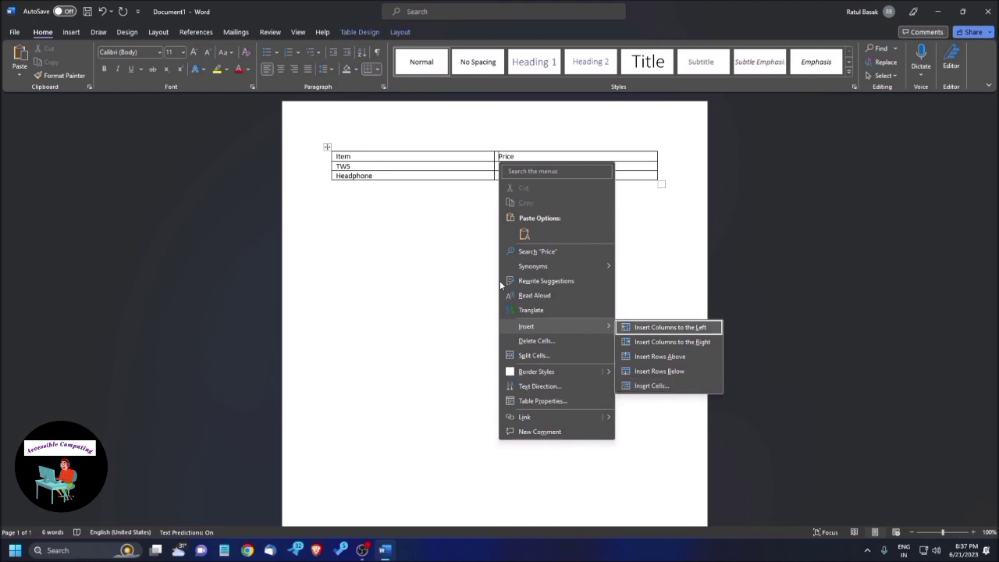
pyautogui.press('Down')
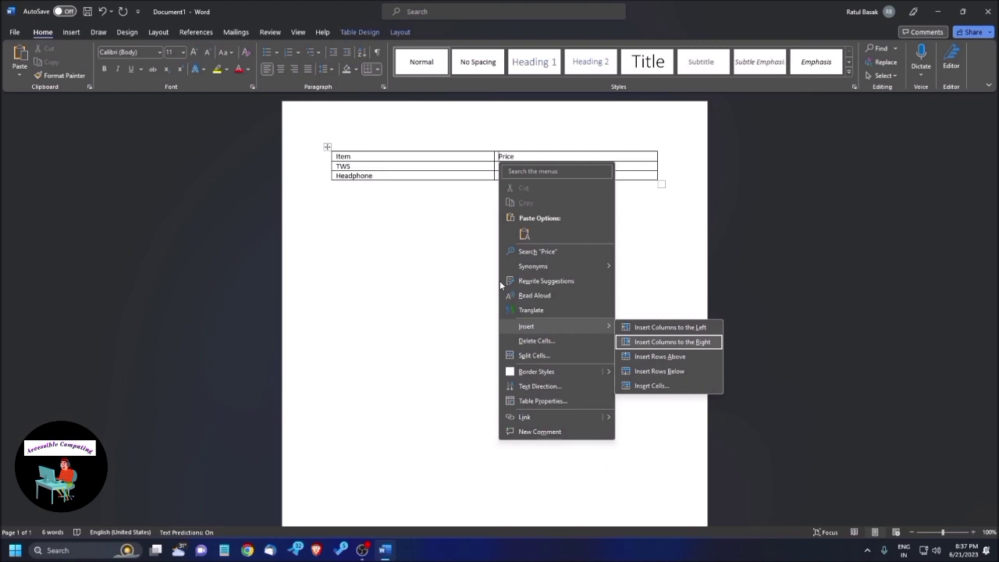
pyautogui.press('Return')
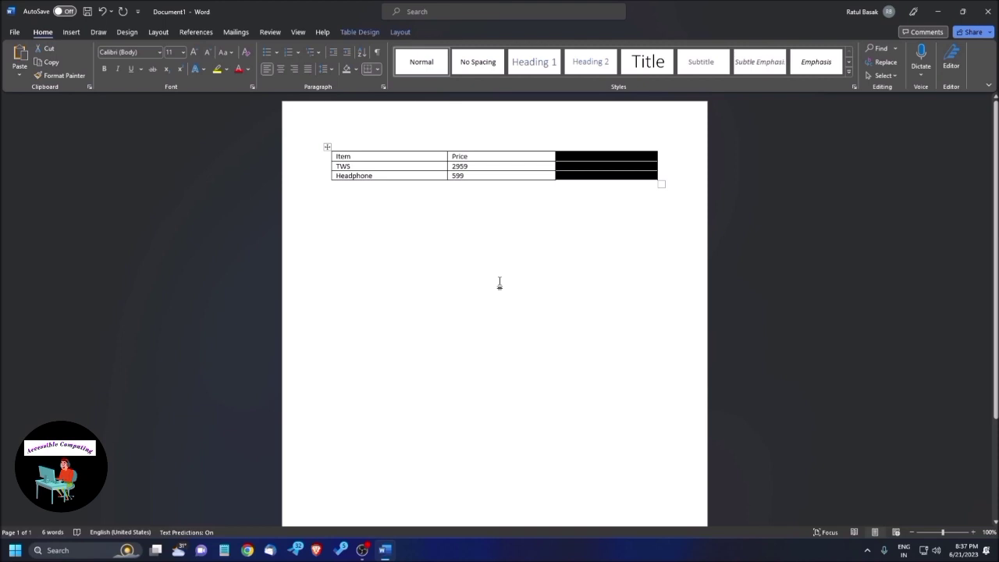
# Step: Delete the empty third column using Delete Cells with the entire-column option
pyautogui.press('Left')
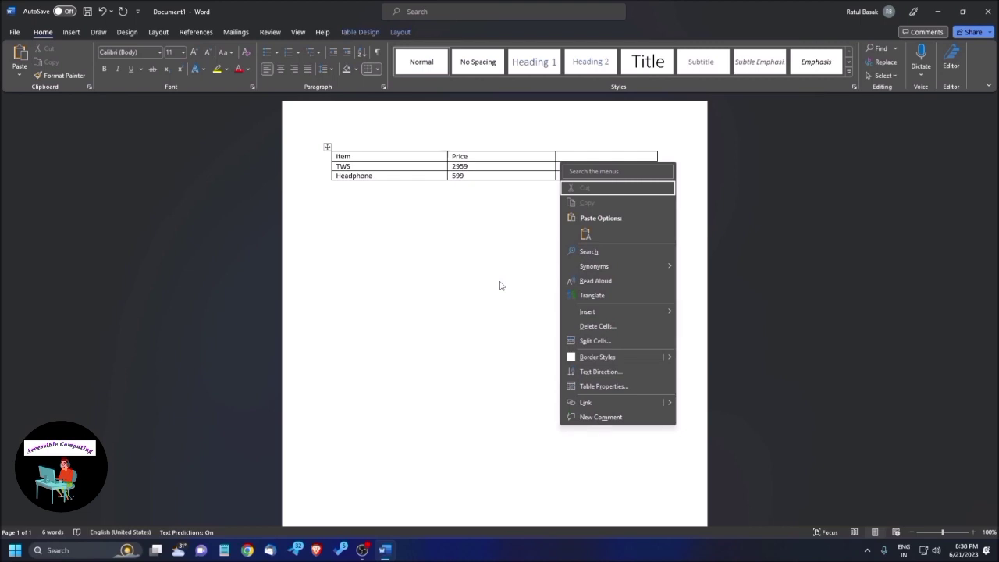
pyautogui.press('Down')
pyautogui.press('Down')
pyautogui.press('Down')
pyautogui.press('Down')
pyautogui.press('Down')
pyautogui.press('Down')
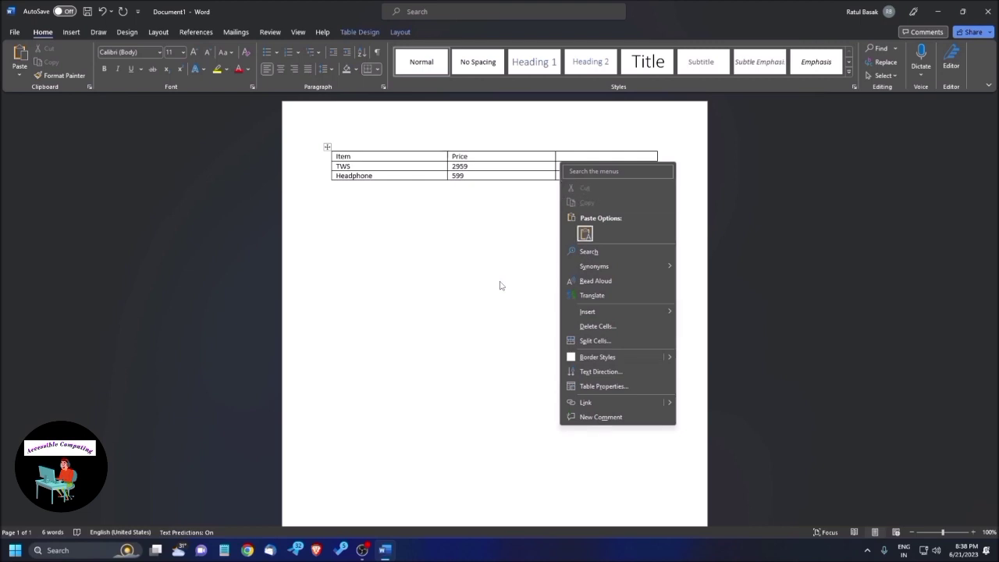
pyautogui.press('Down')
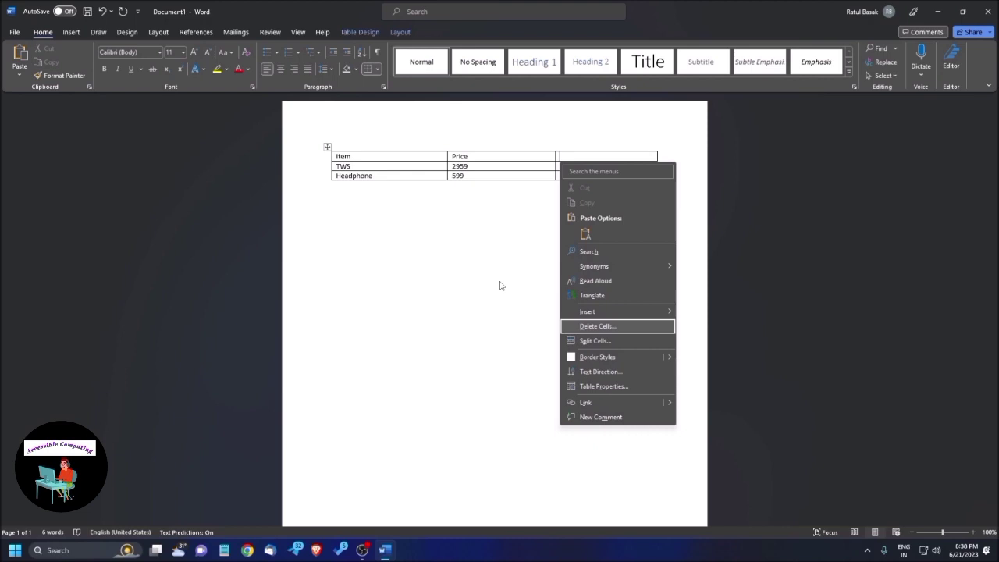
pyautogui.press('Return')
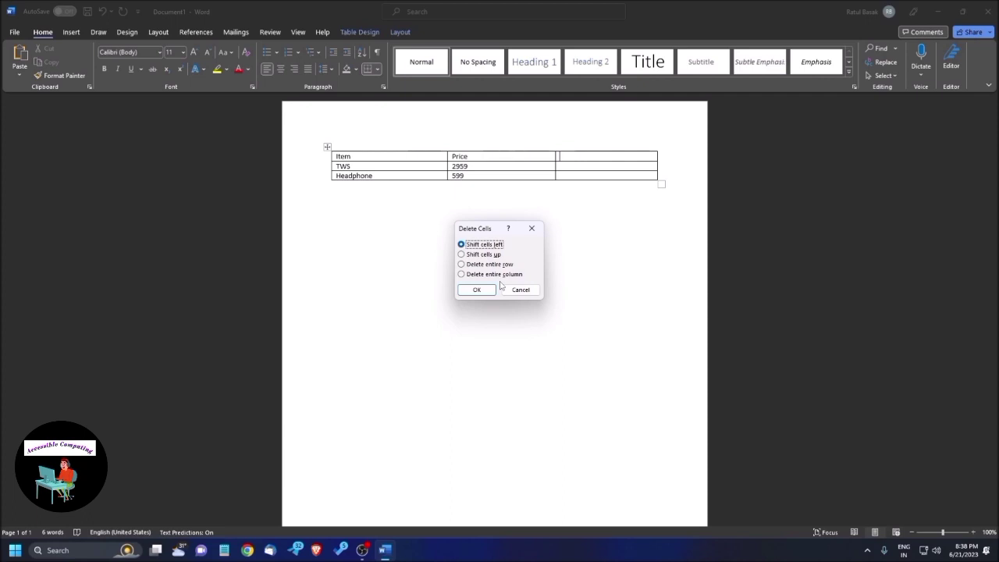
pyautogui.press('Down')
pyautogui.press('Down')
pyautogui.press('Down')
pyautogui.press('Up')
pyautogui.press('Down')
pyautogui.press('Return')
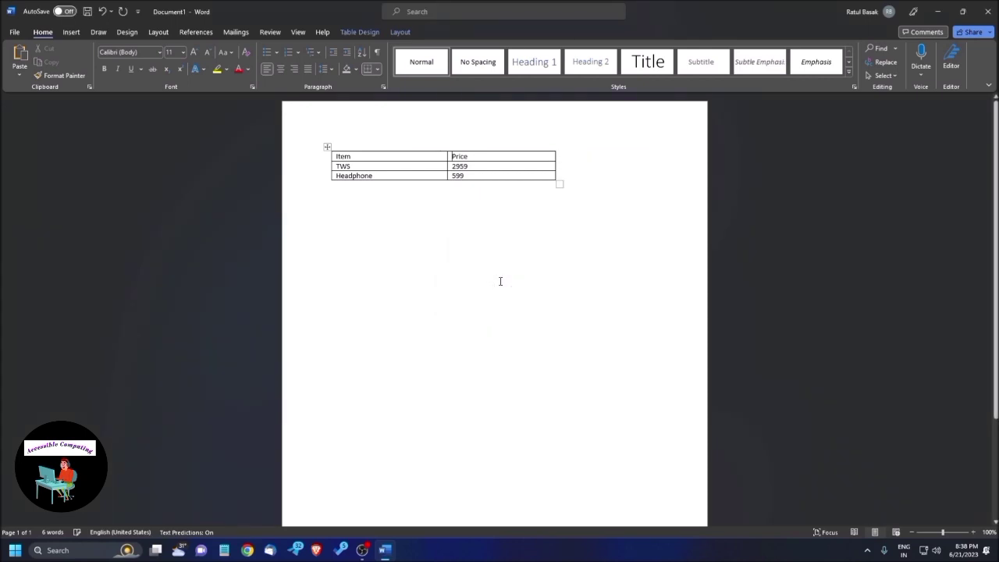